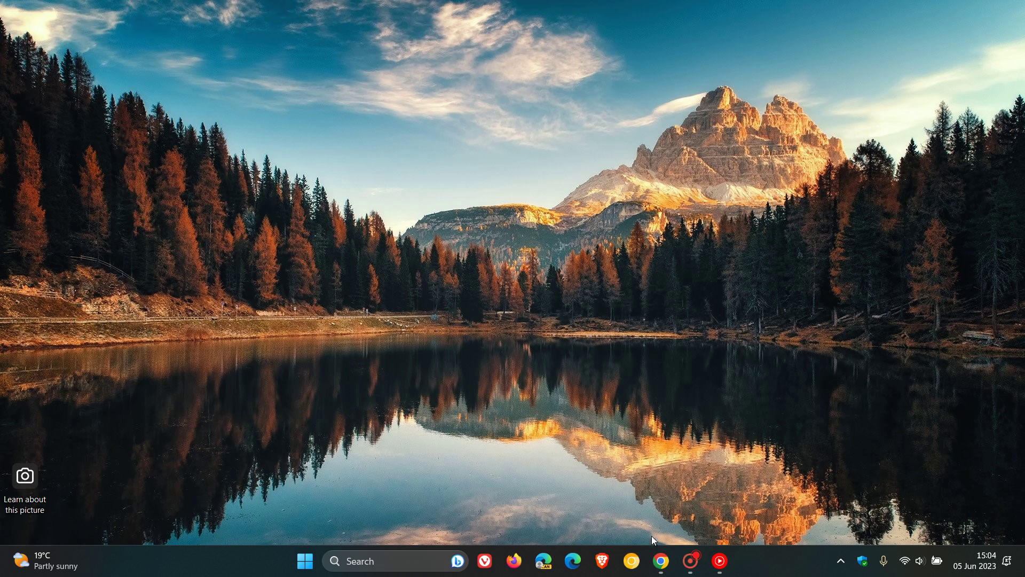
Restore Chrome and load bard.google.com from the Bard bookmark.
left_click(662, 561)
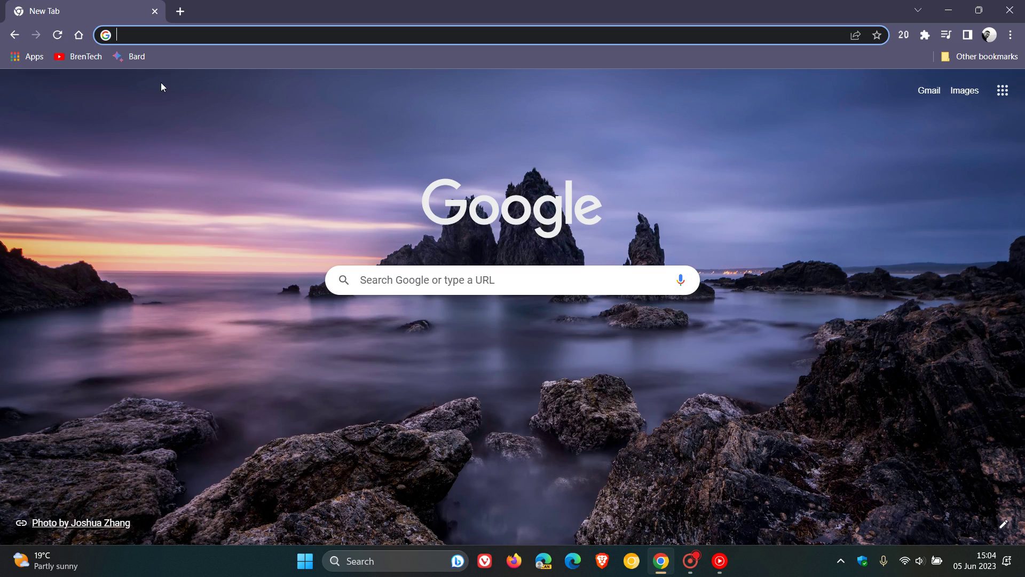
left_click(130, 56)
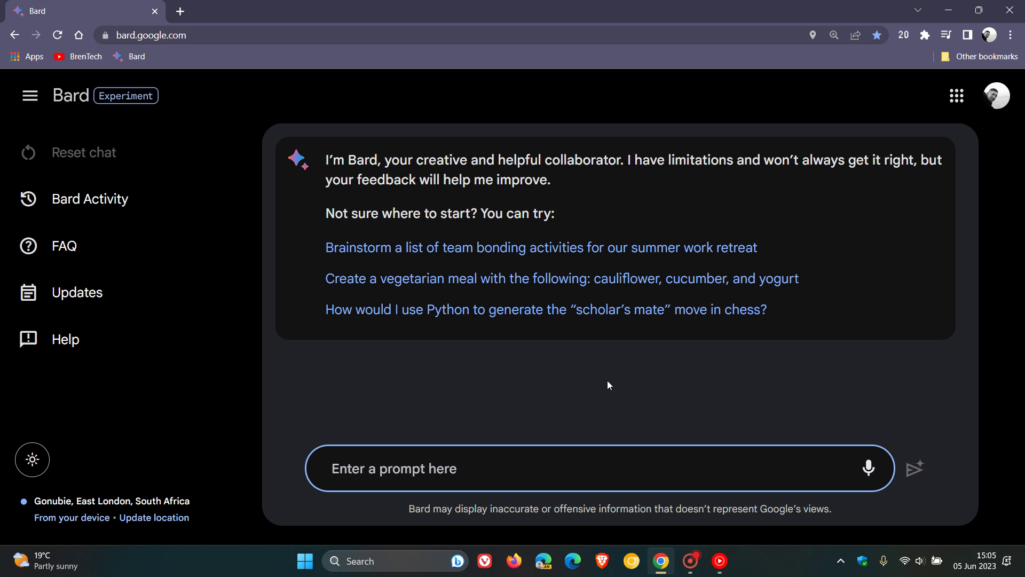
Create a 'Bard' shortcut via More tools > Create shortcut with Open as window enabled.
left_click(1012, 36)
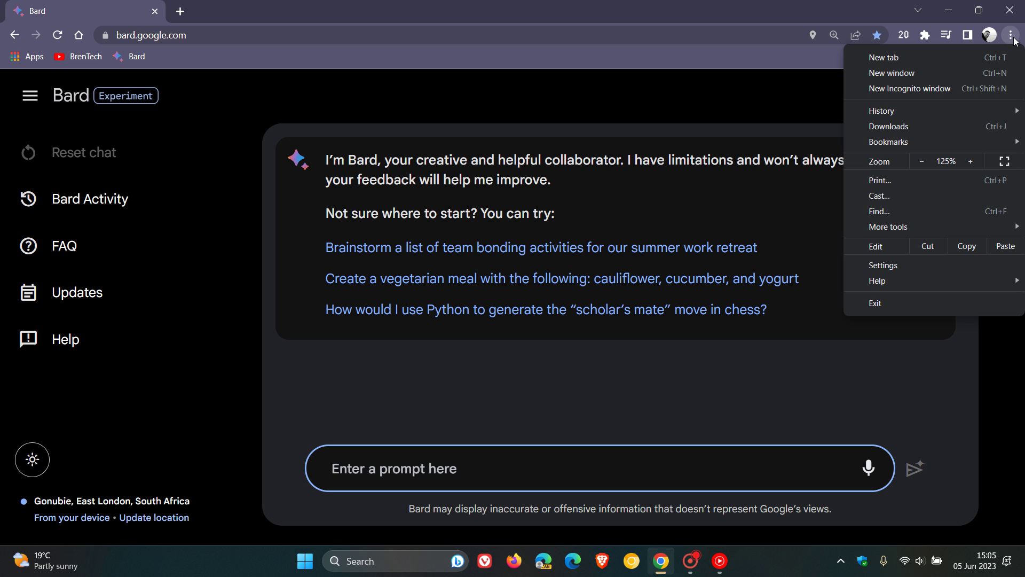
mouse_move(930, 226)
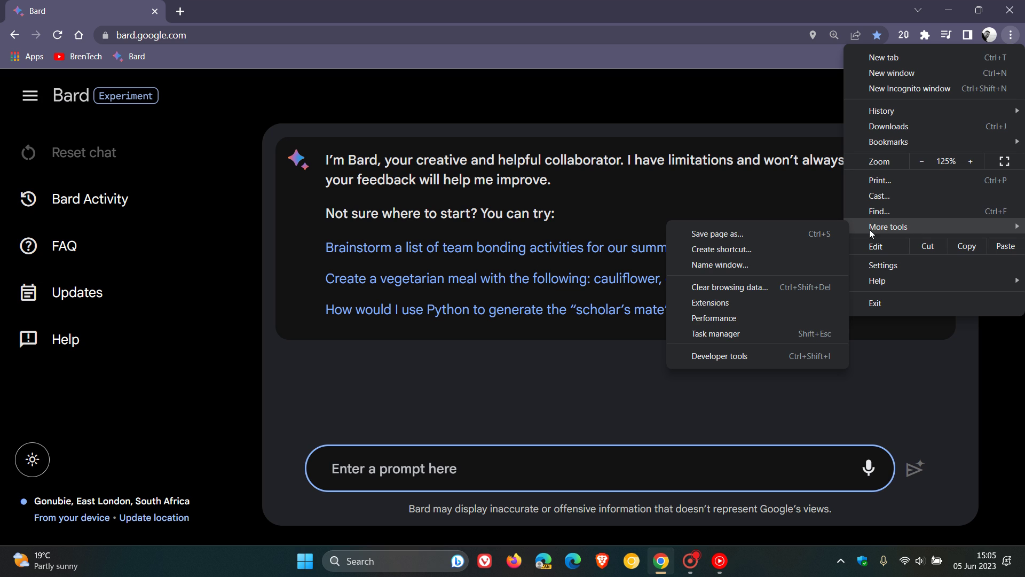
left_click(773, 251)
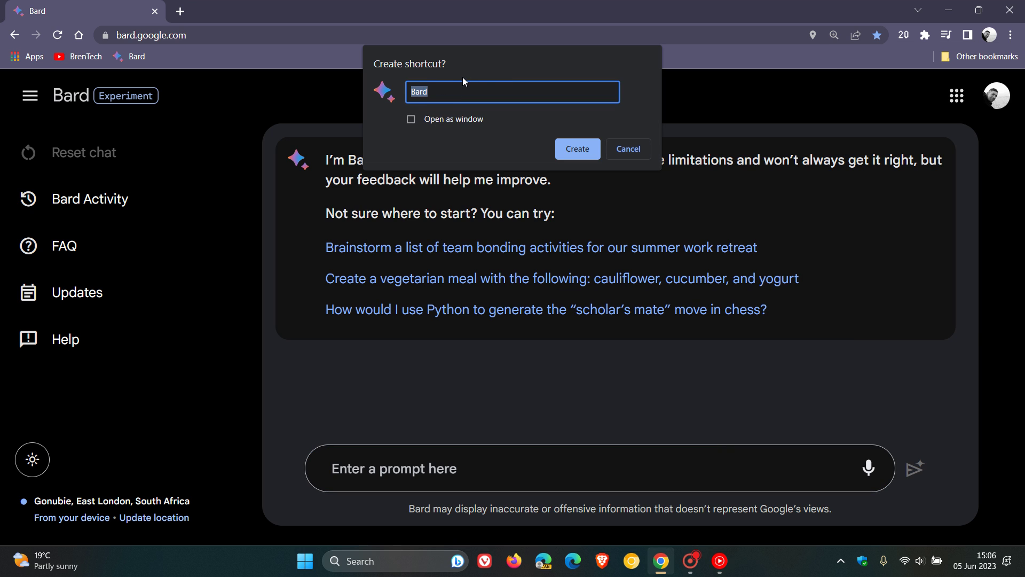
left_click(411, 120)
left_click(578, 148)
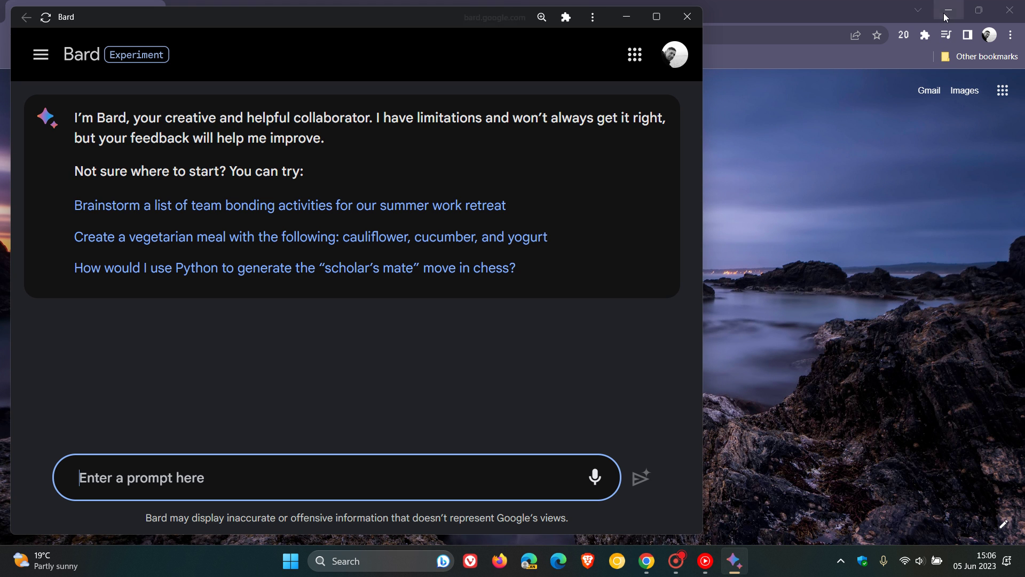
Minimize Chrome, drag the Bard window toward centre, then maximize and restore it.
left_click(1009, 11)
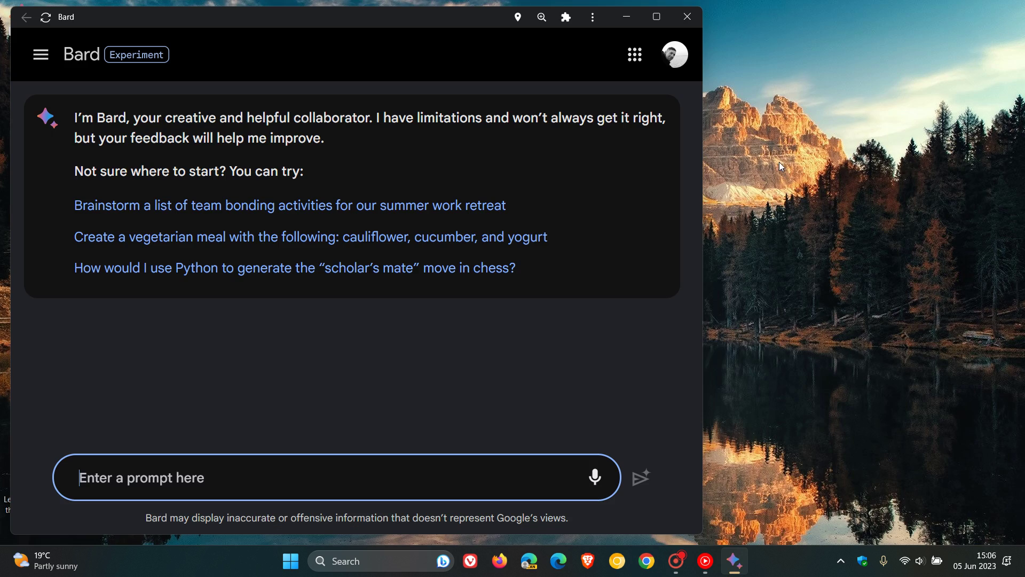
left_click_drag(515, 26, 667, 31)
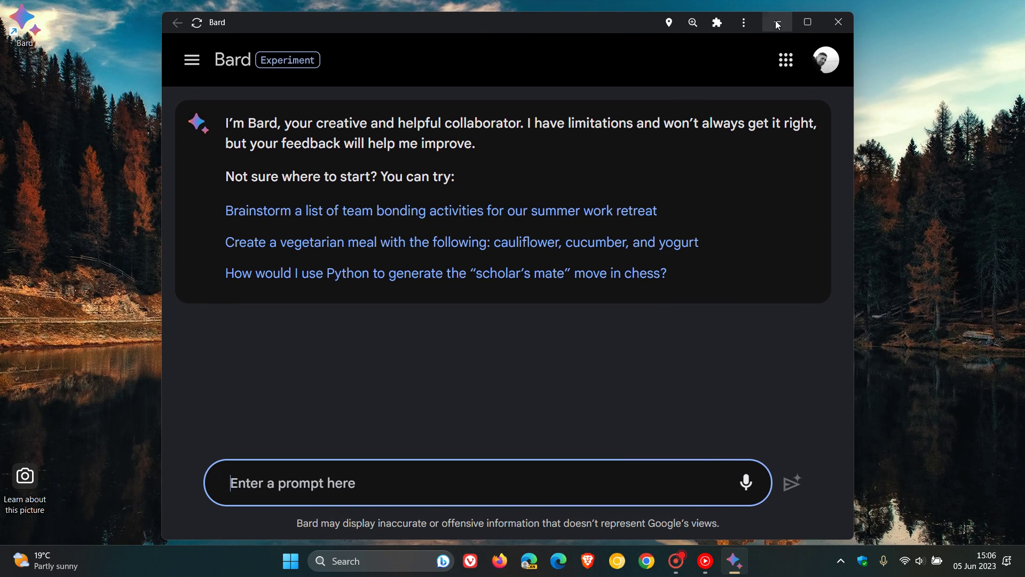
left_click(809, 22)
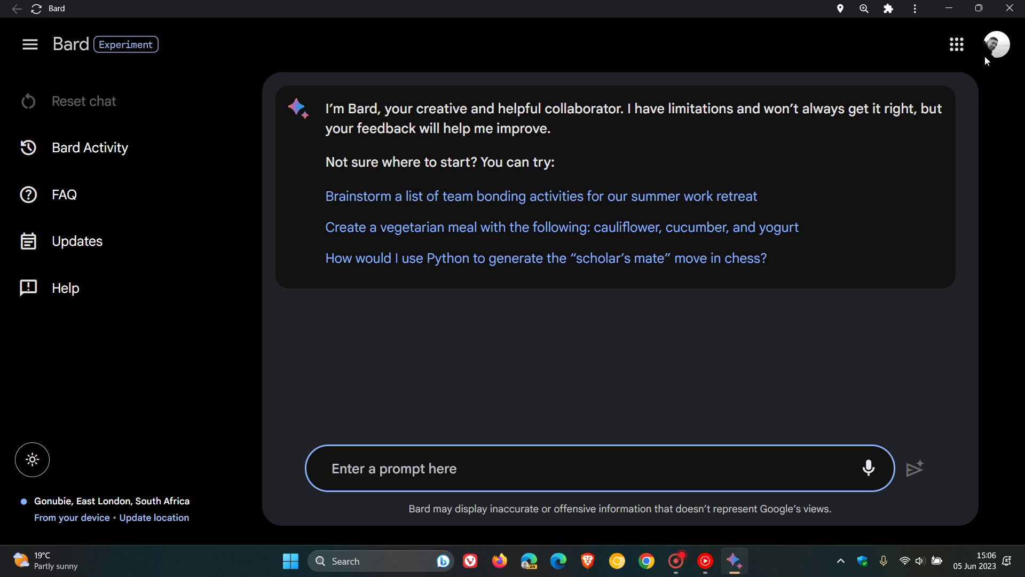
left_click(981, 7)
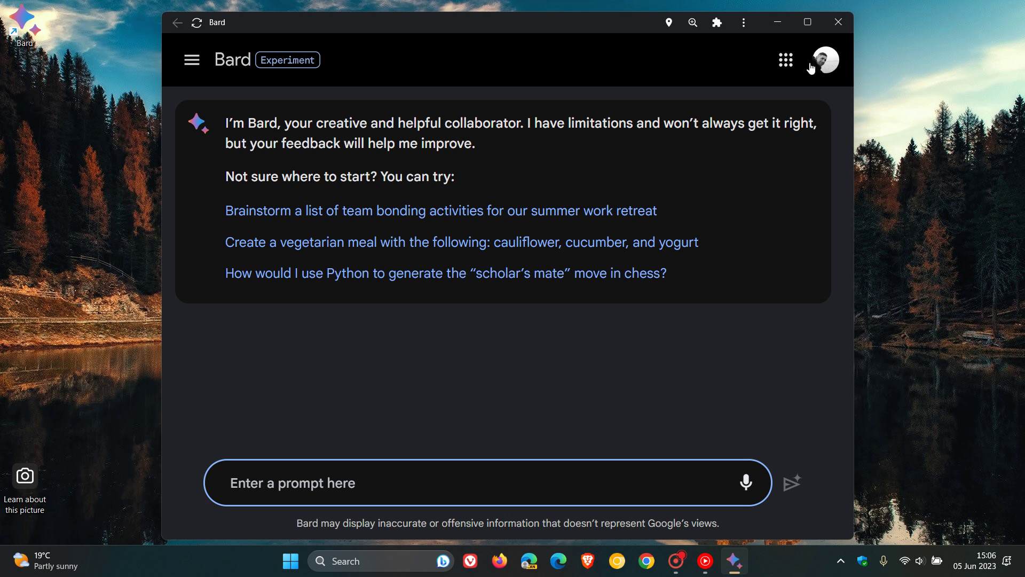
Pin Bard to the taskbar, close it, relaunch from the pinned icon, and close again.
right_click(733, 571)
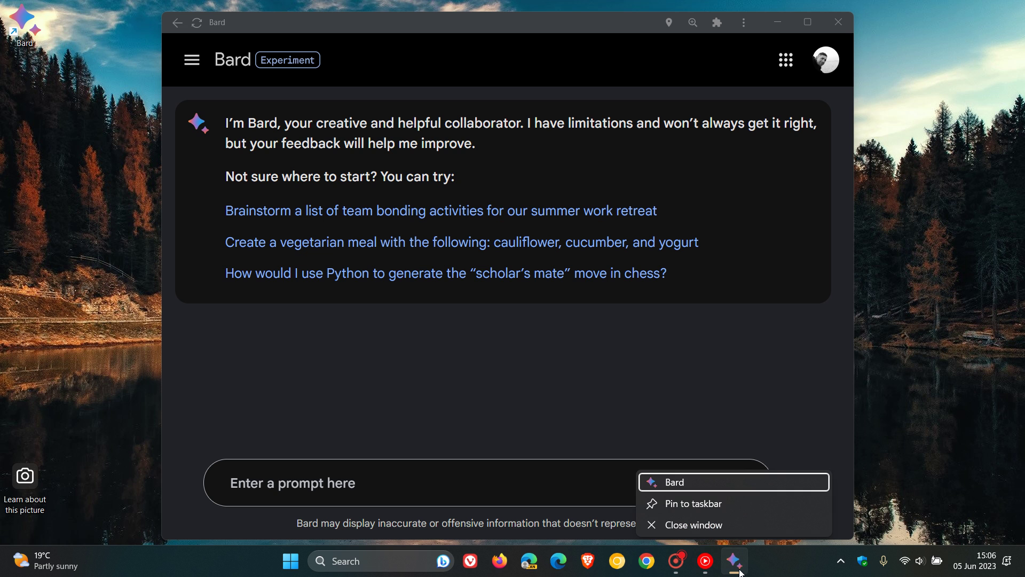
left_click(725, 504)
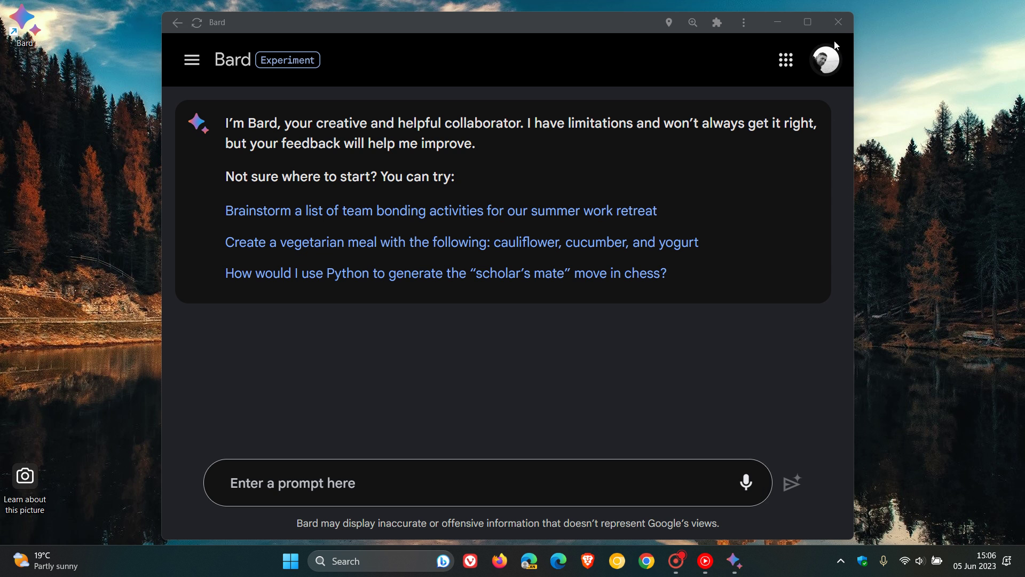
left_click(837, 21)
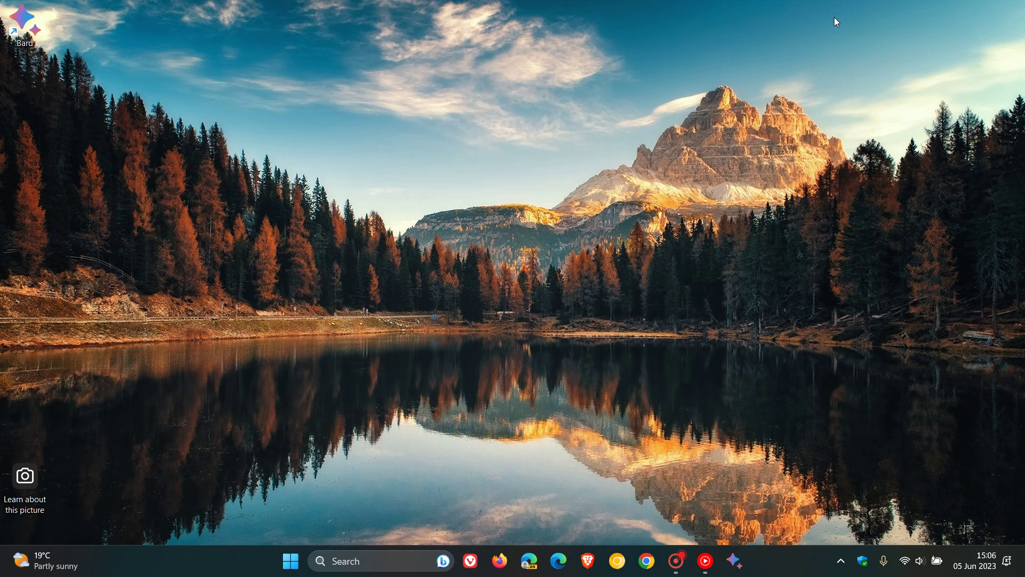
left_click(737, 569)
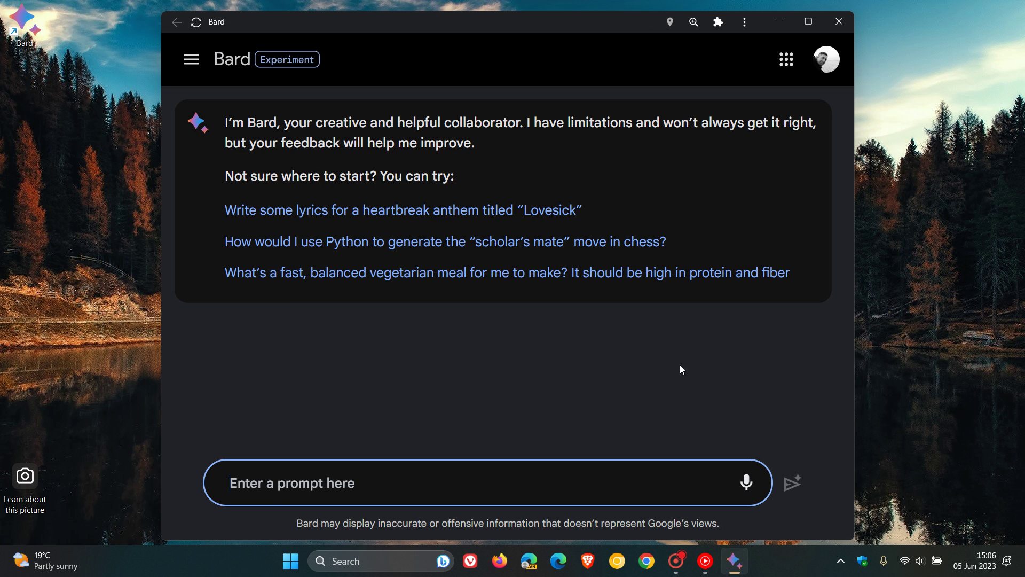
left_click(839, 22)
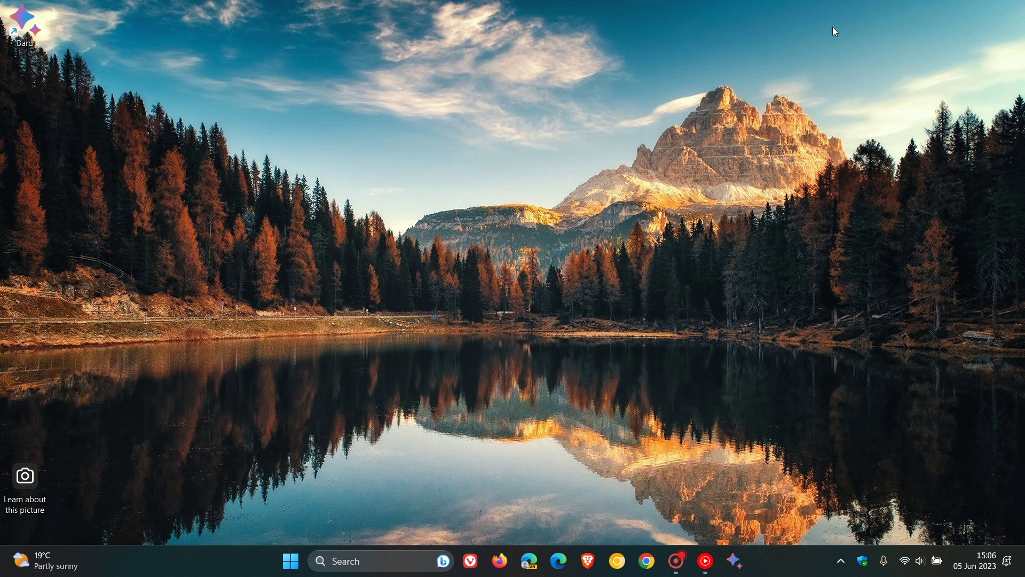
Launch Bard from Start > All apps > Chrome Apps, then close its window.
left_click(291, 561)
left_click(669, 129)
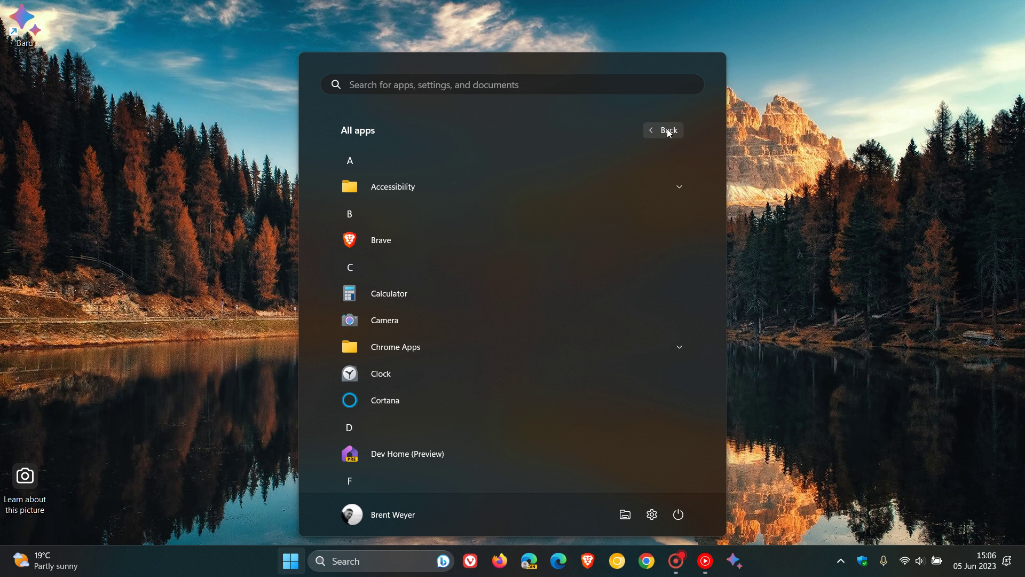
left_click(483, 347)
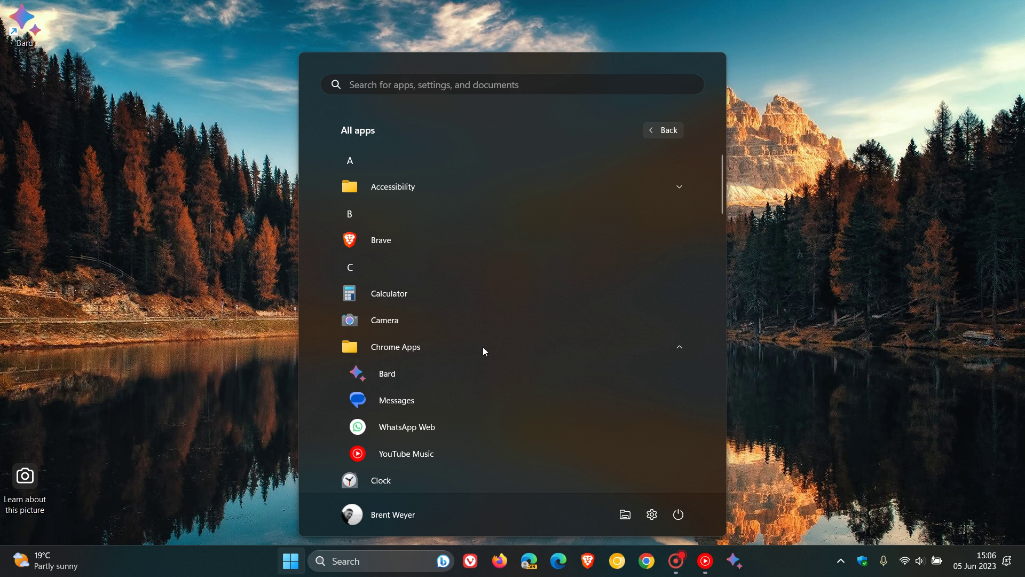
left_click(498, 377)
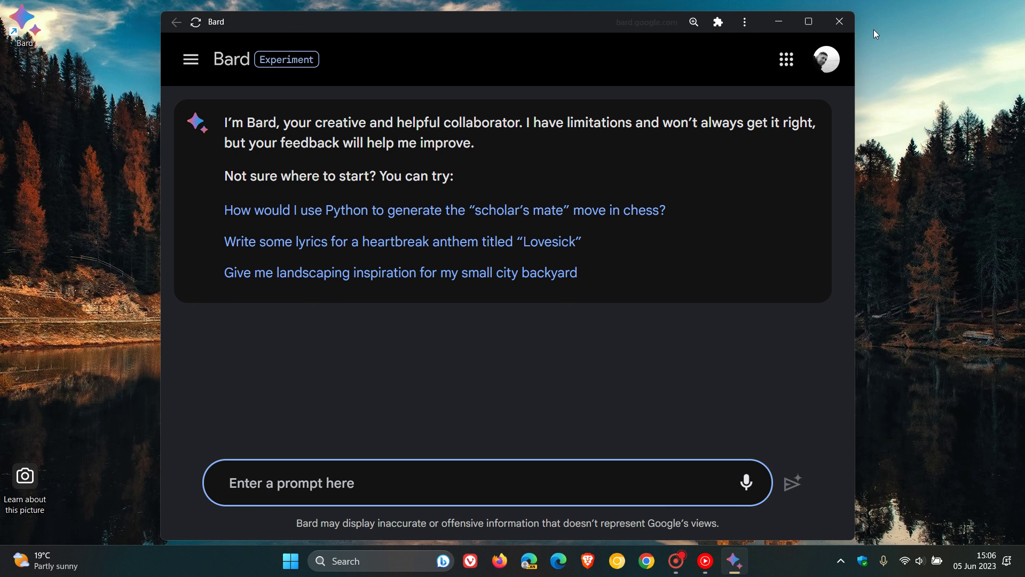
left_click(839, 21)
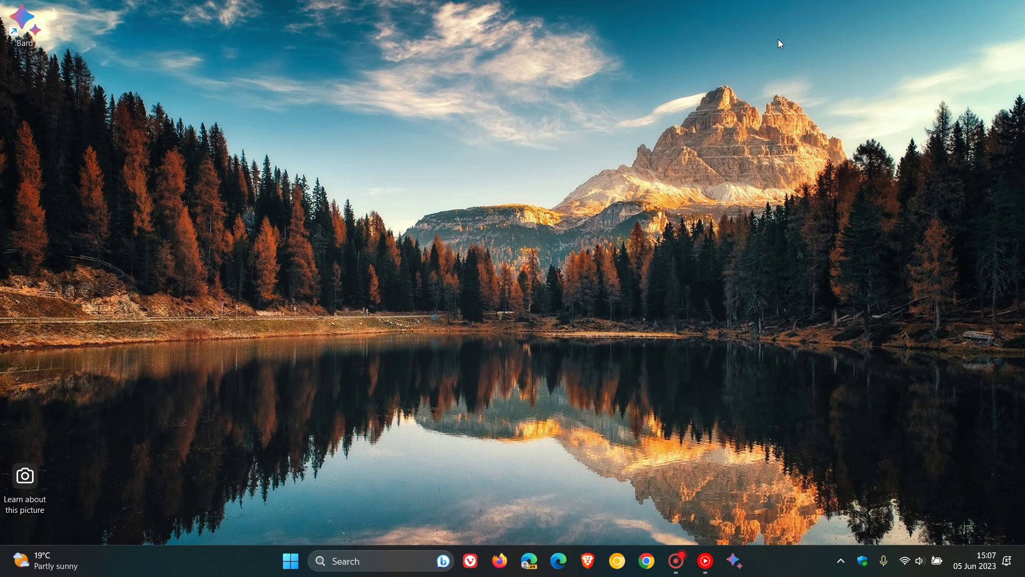
Check Bard's context options under Chrome Apps, dismiss Start, and open Chrome to a new tab.
key("super")
left_click(660, 134)
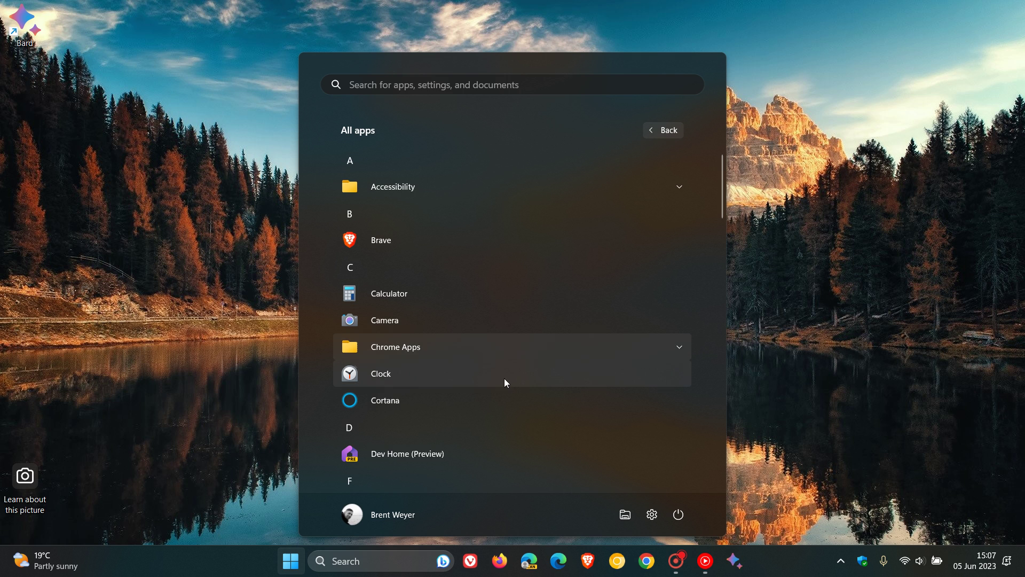
left_click(488, 348)
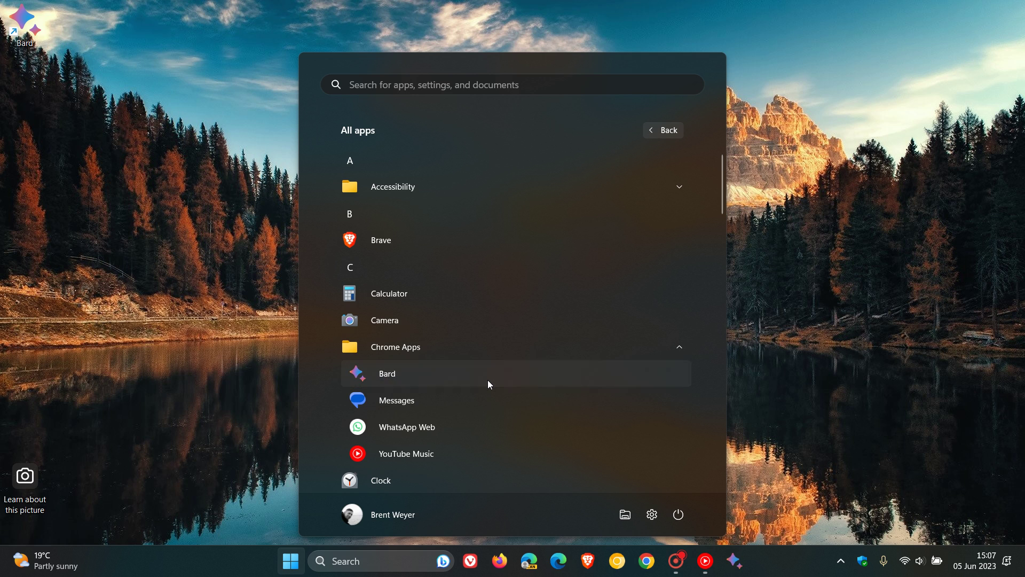
right_click(488, 380)
left_click(830, 345)
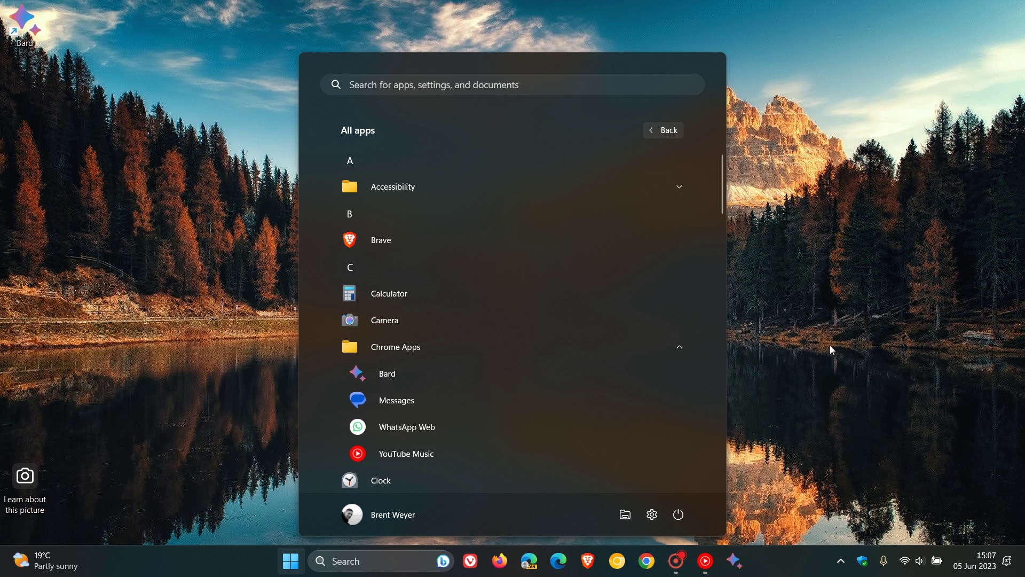
left_click(865, 361)
left_click(647, 561)
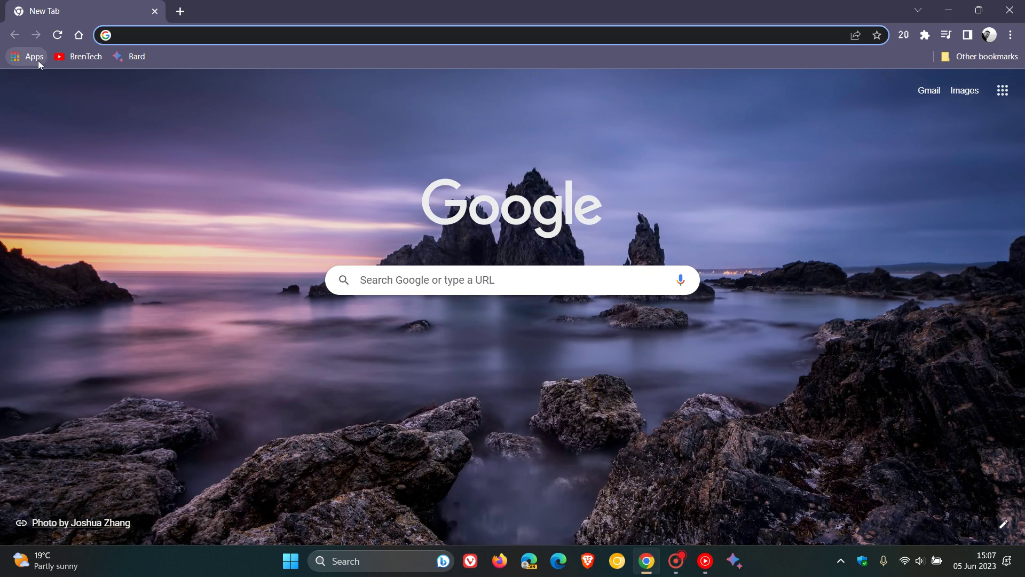
Remove Bard from Chrome on the Apps page, confirm removal, and minimize Chrome.
left_click(36, 58)
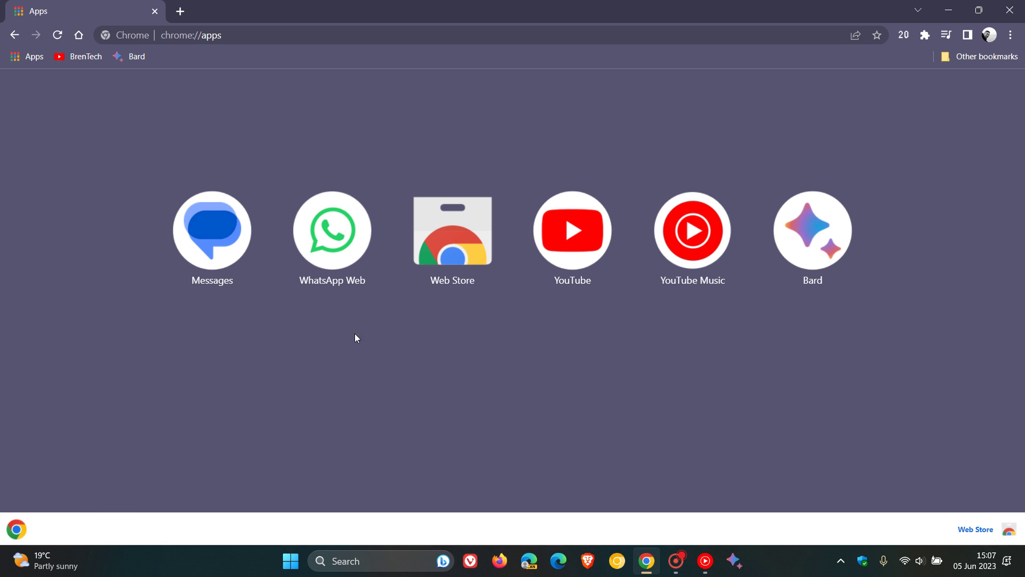
right_click(808, 235)
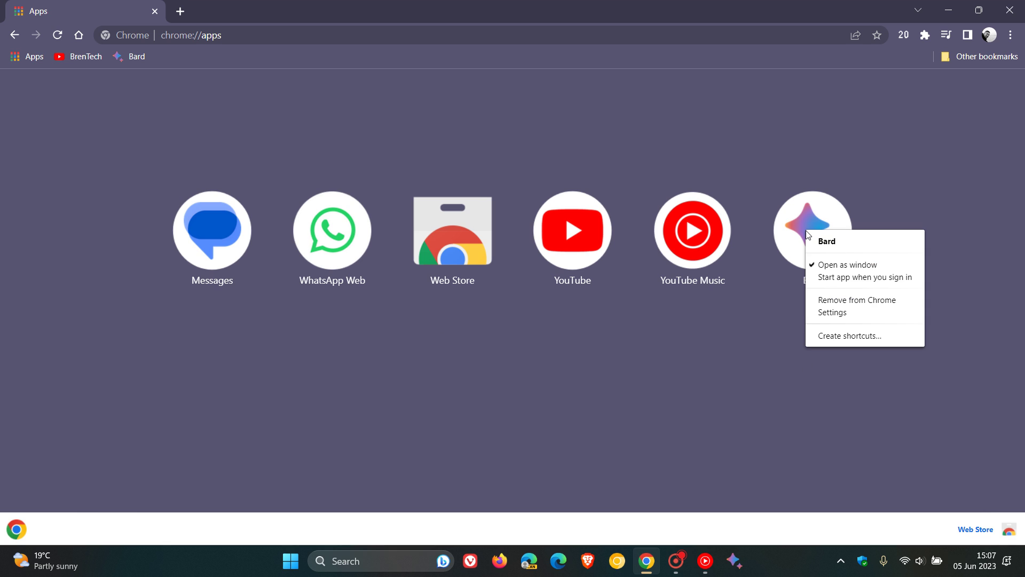
left_click(861, 300)
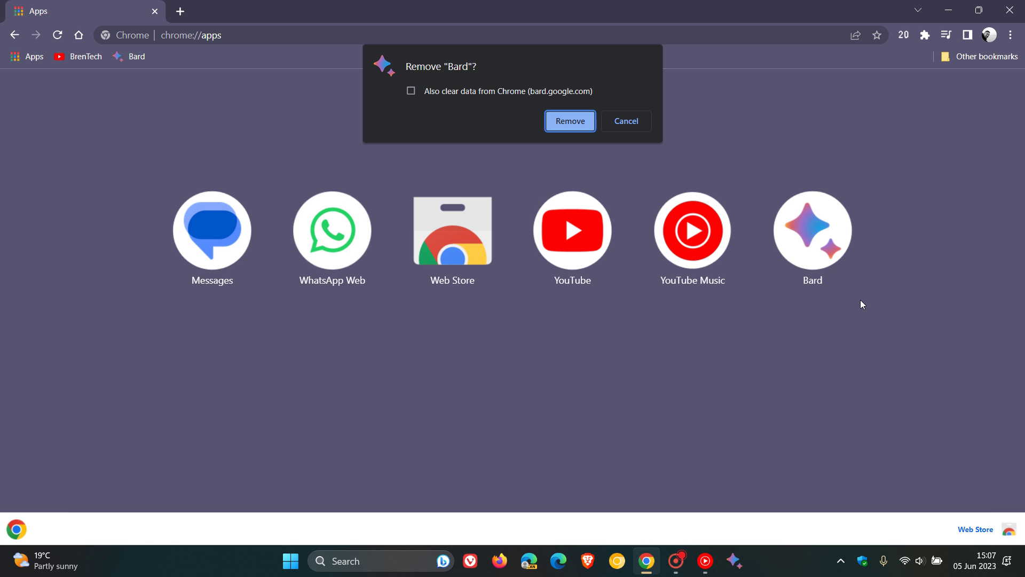
left_click(570, 120)
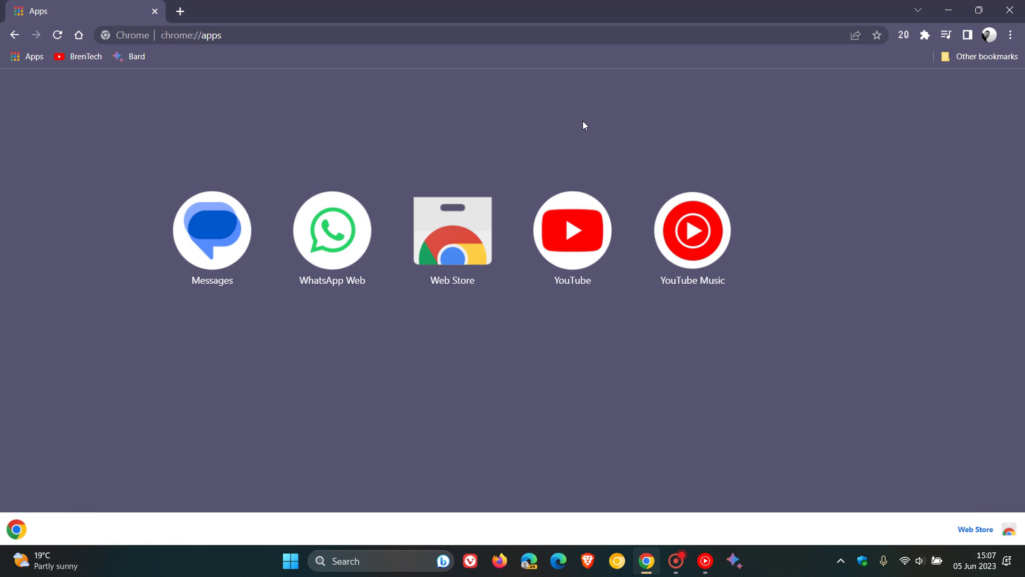
left_click(949, 13)
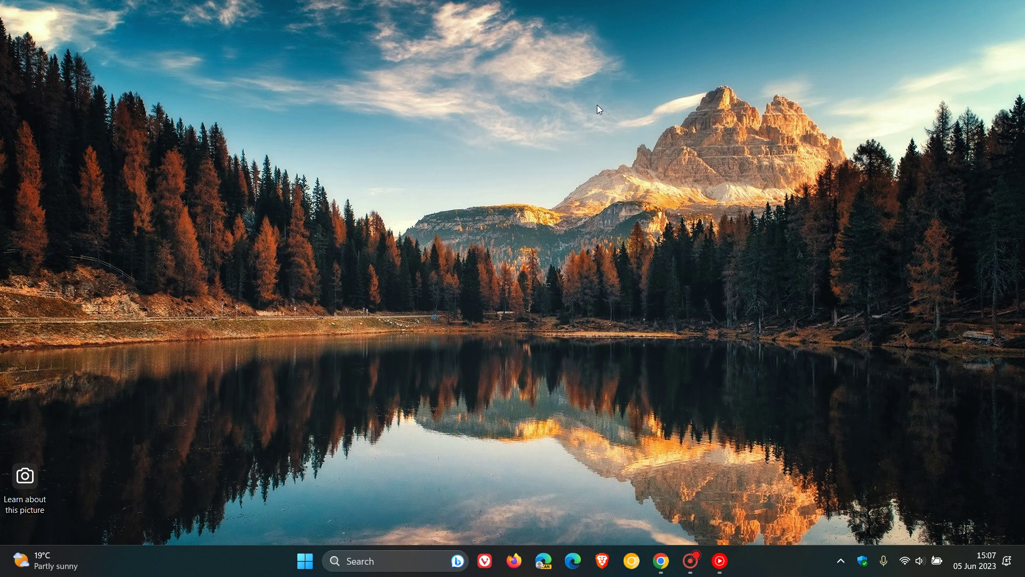